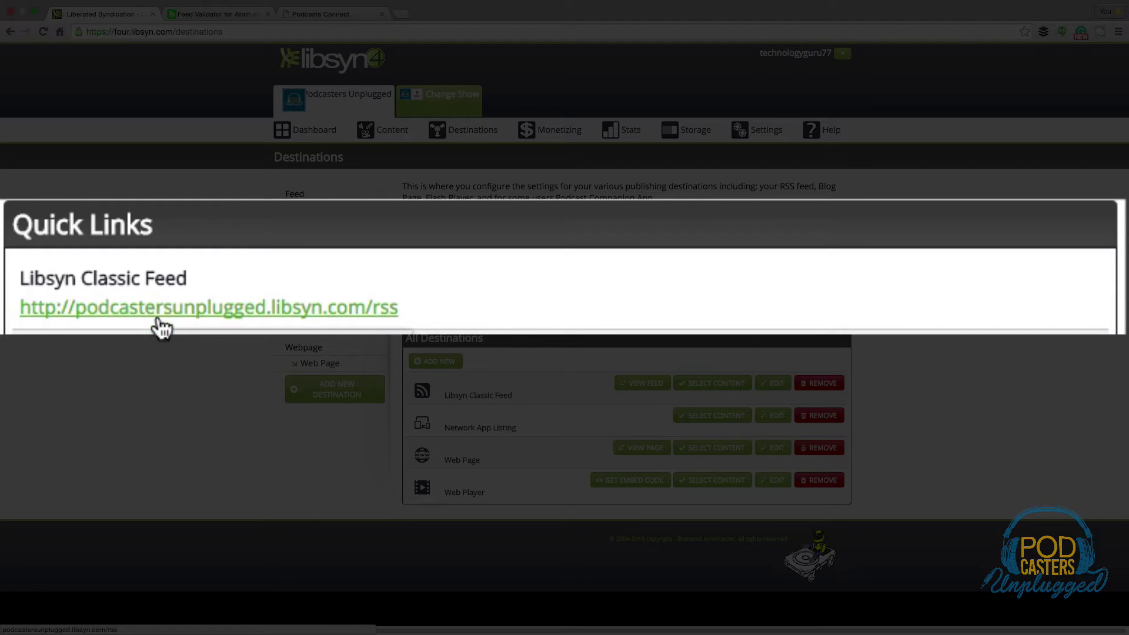
Step: Copy the link address of the Libsyn Classic Feed quick link
right_click(179, 308)
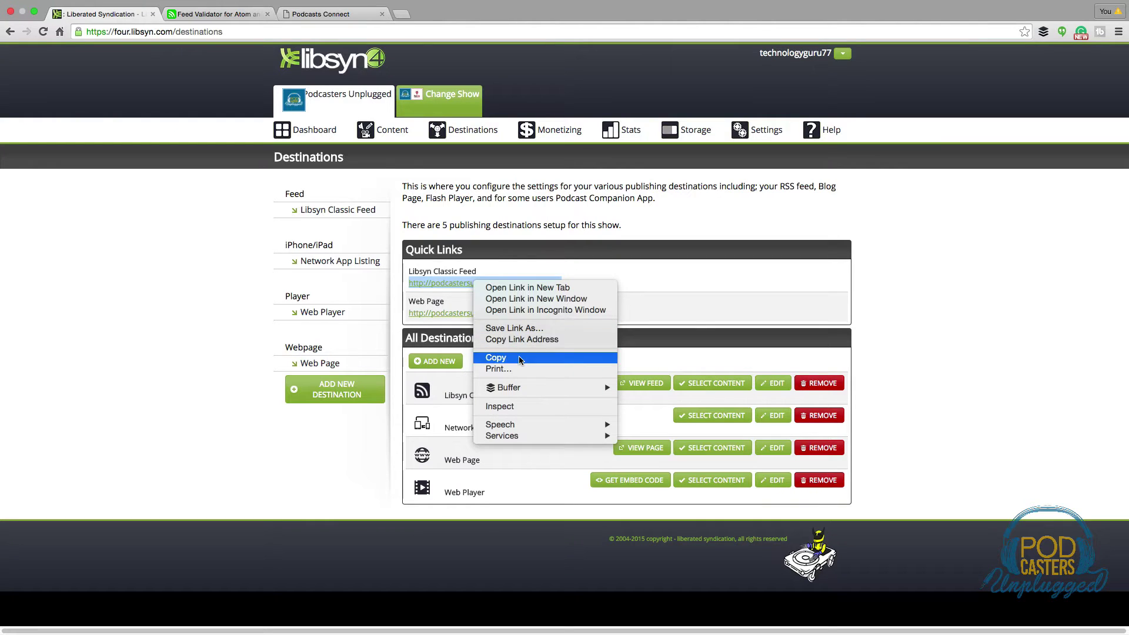
left_click(520, 358)
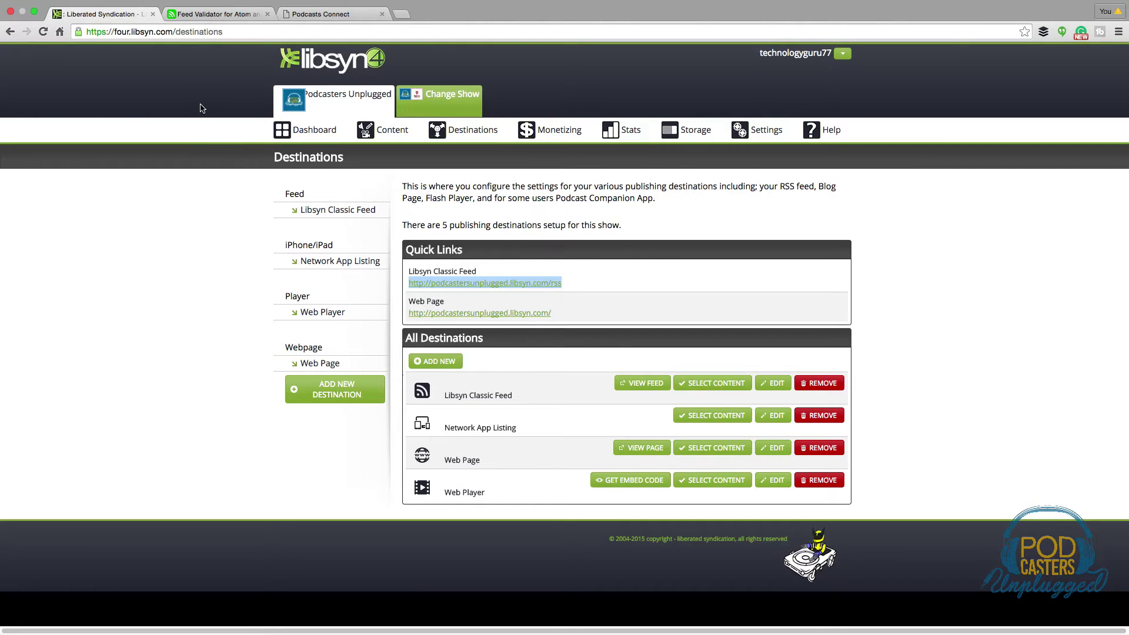
left_click(216, 15)
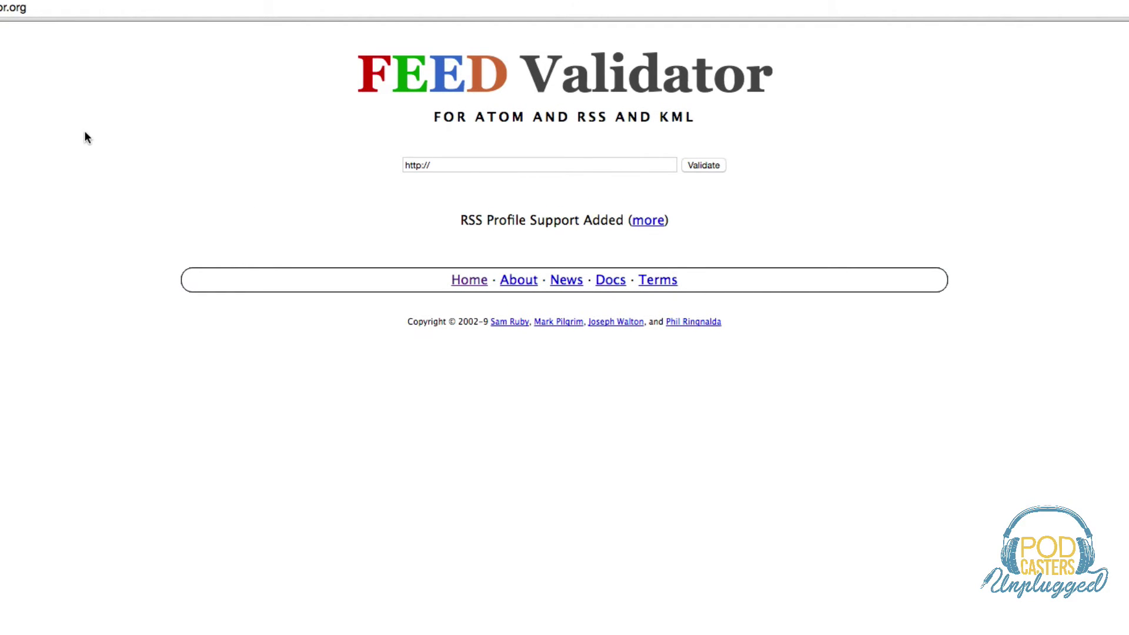
left_click(421, 165)
double_click(414, 165)
right_click(420, 164)
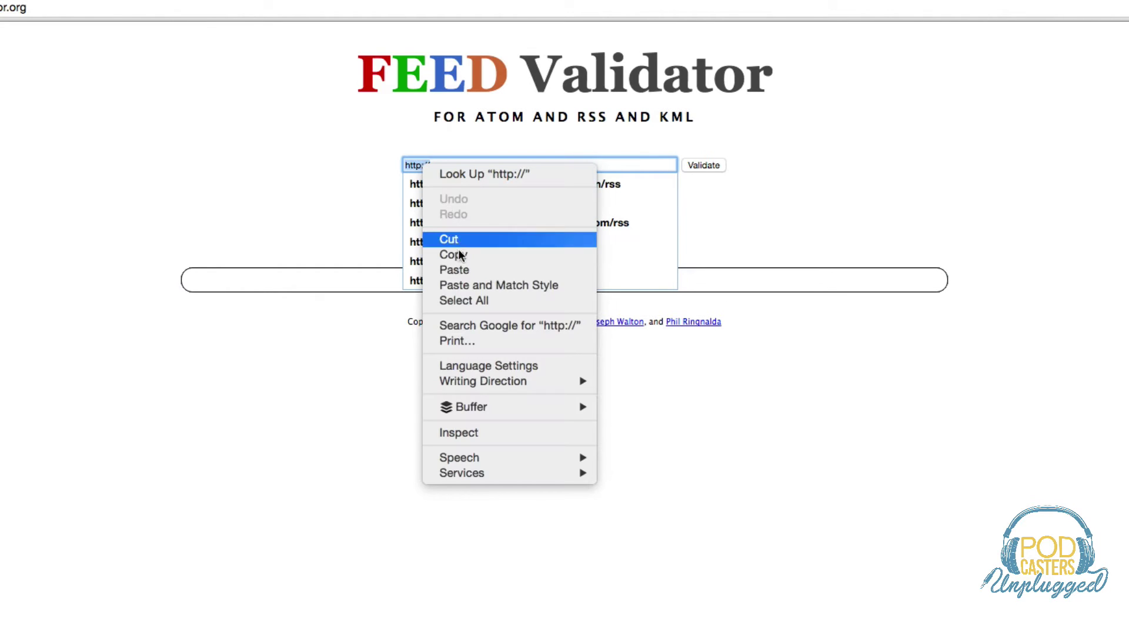
left_click(454, 269)
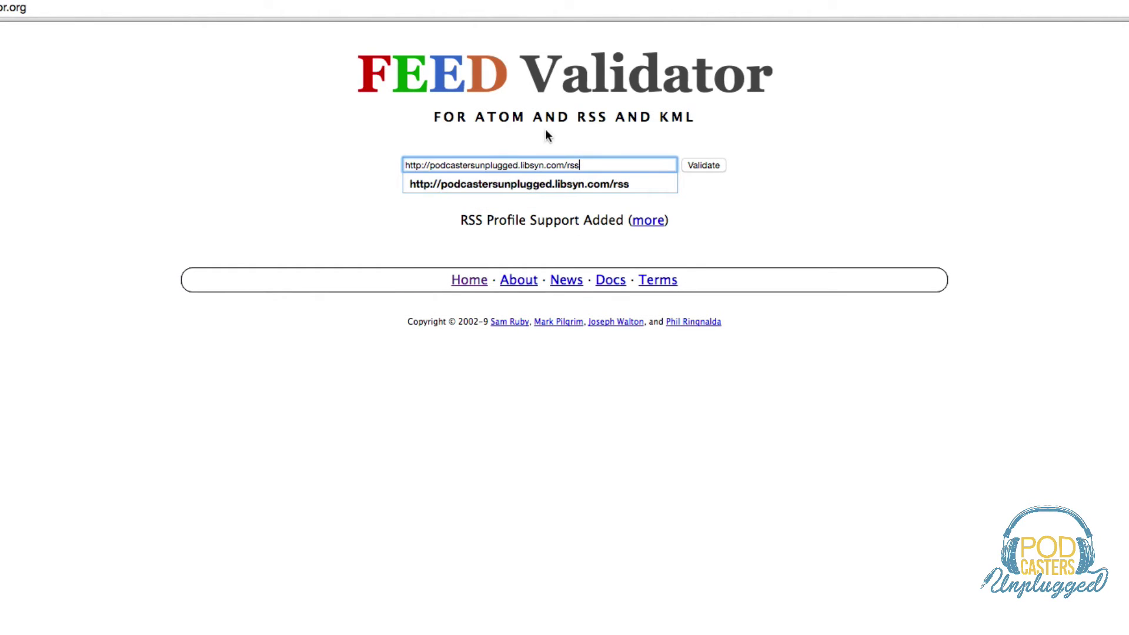
left_click(704, 166)
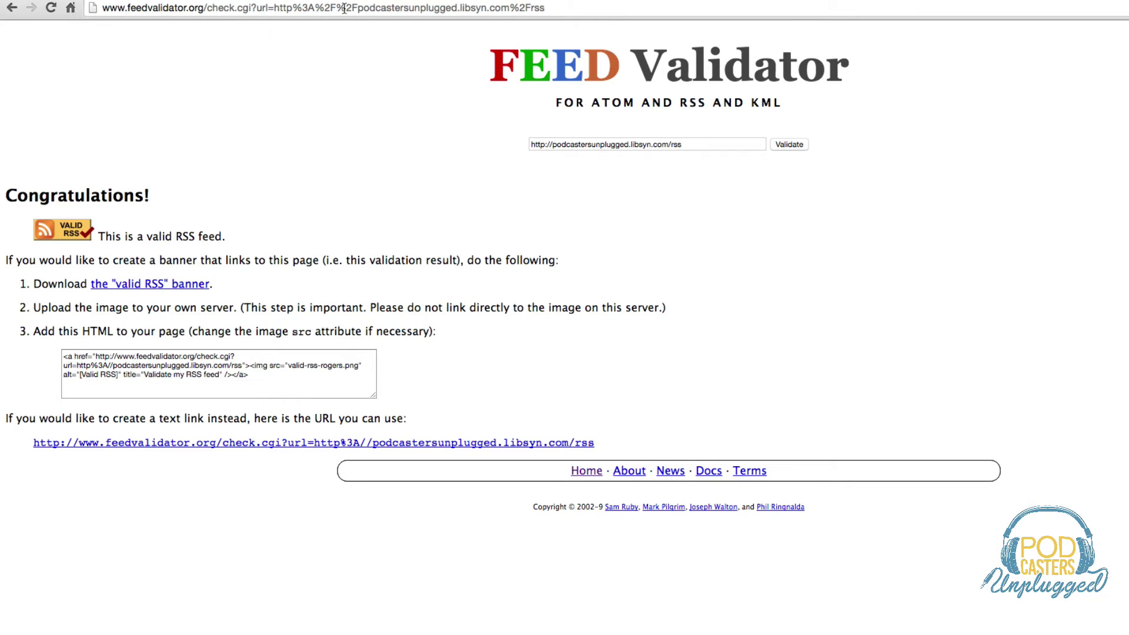
Step: Paste the Libsyn feed URL into Podcasts Connect and validate it to show the feed preview
left_click(302, 36)
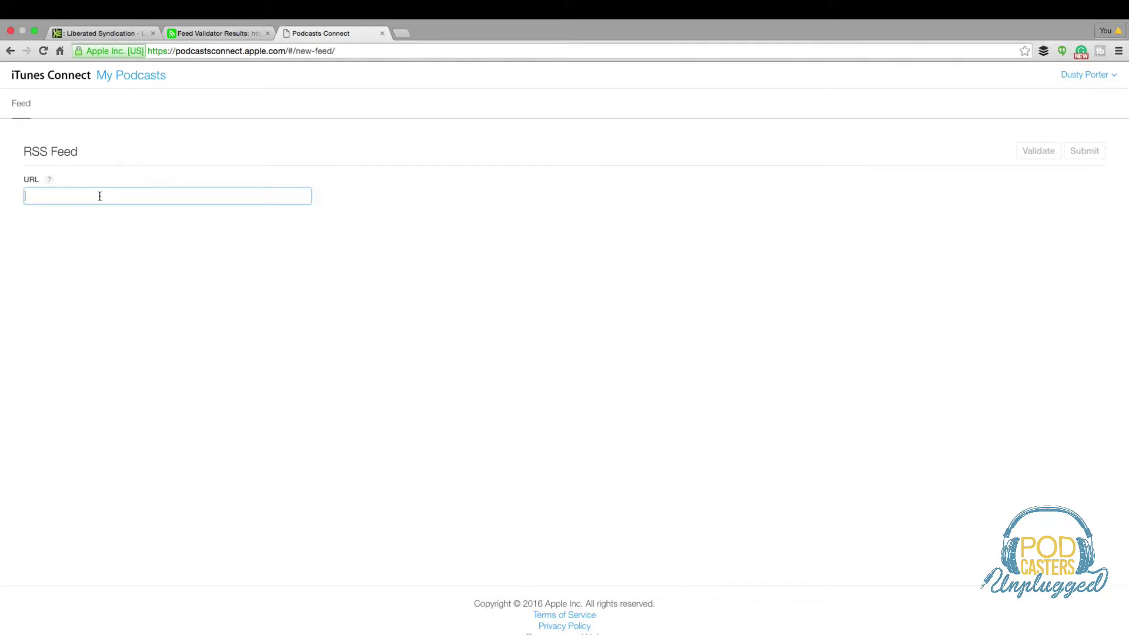
right_click(104, 196)
left_click(139, 257)
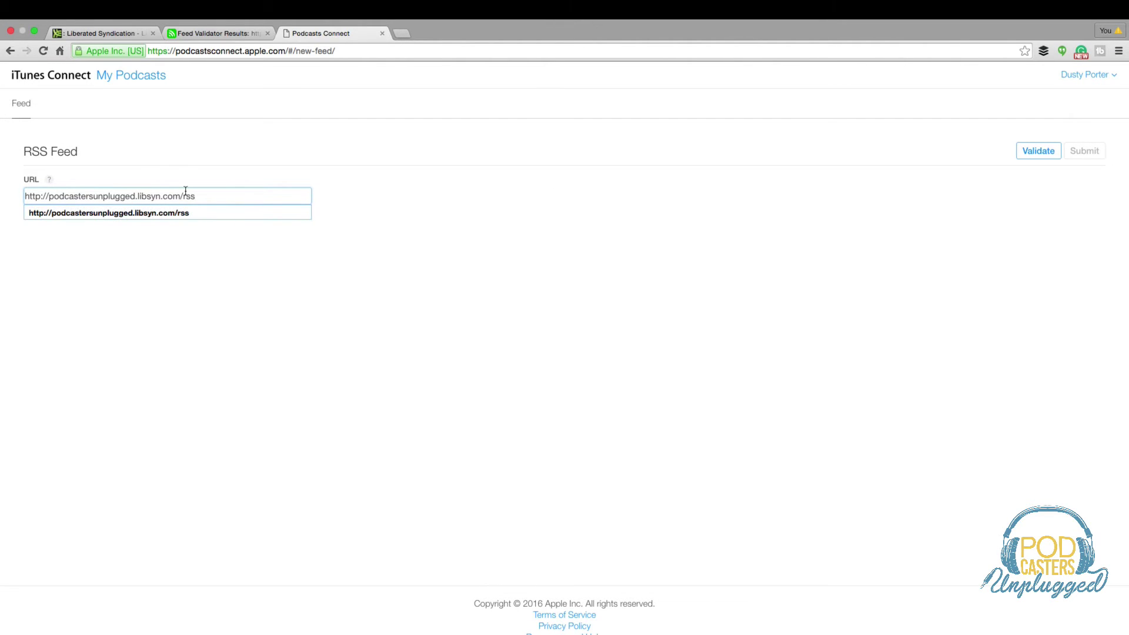
left_click(1032, 155)
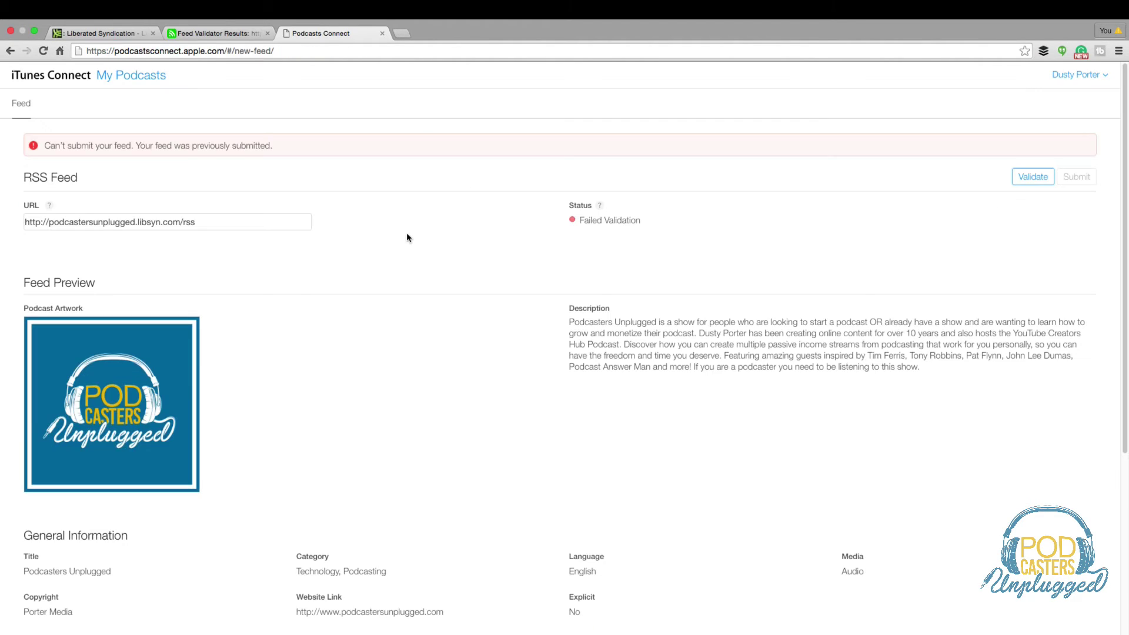
scroll(367, 299, "down", 2)
scroll(372, 272, "down", 1)
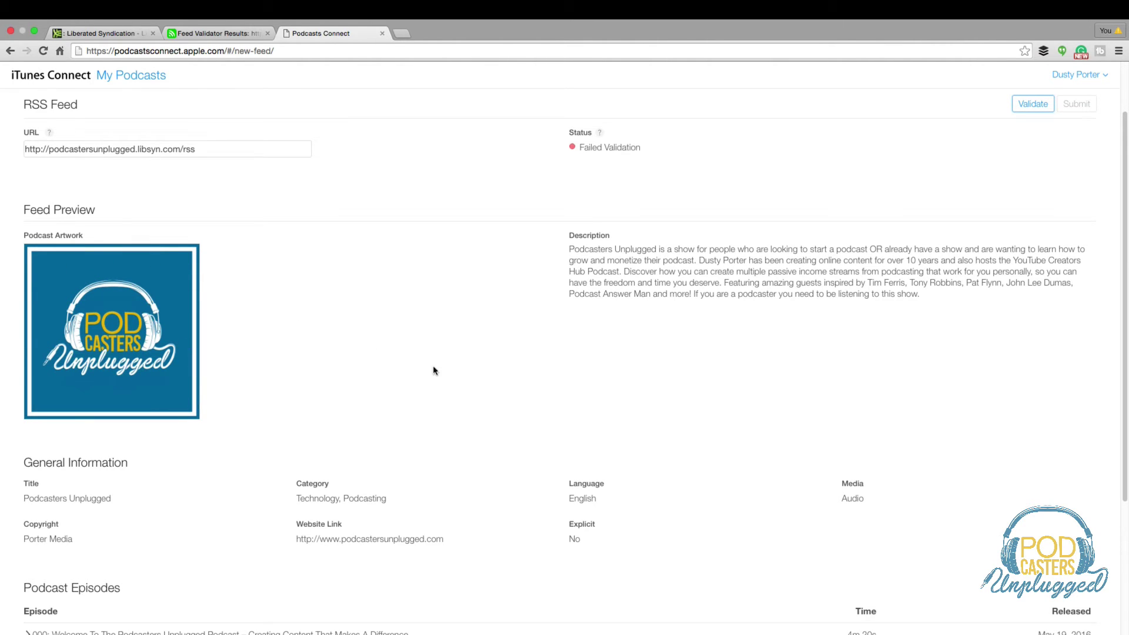
scroll(437, 274, "up", 2)
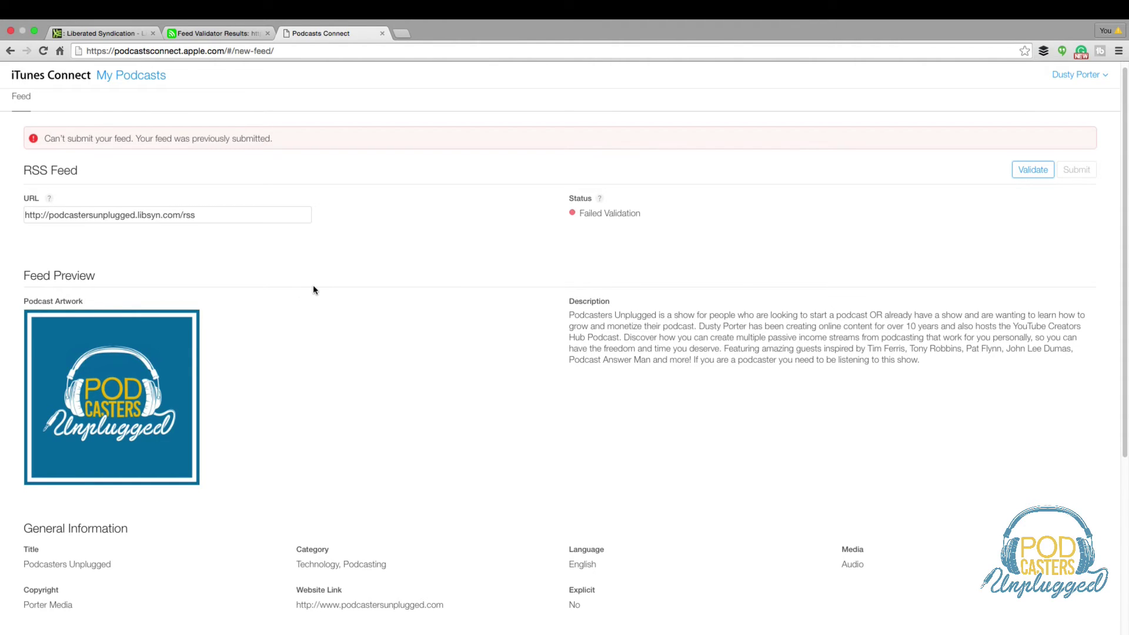
scroll(313, 292, "down", 1)
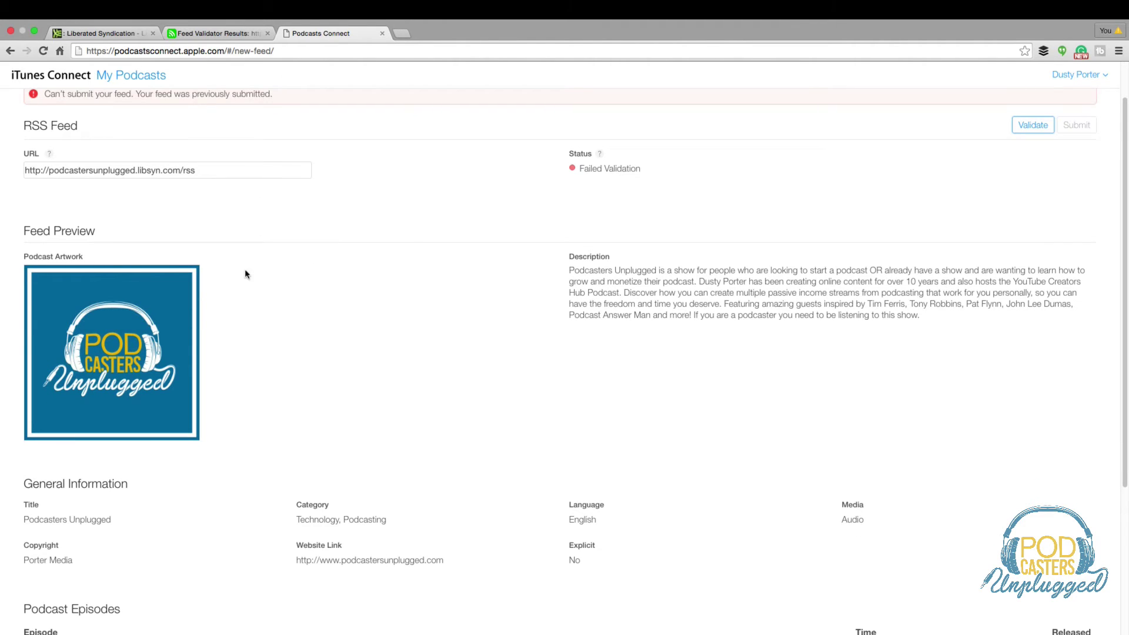
scroll(319, 229, "down", 1)
Step: Close Podcasts Connect and go back to the Podcasters Unplugged Destinations page in Libsyn
key("super+w")
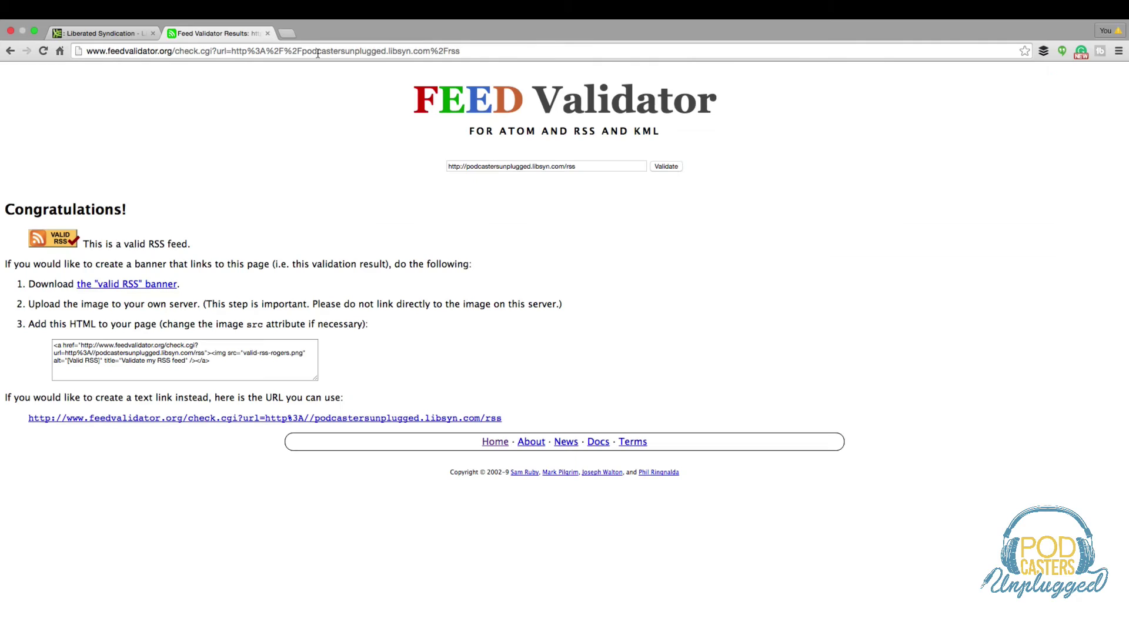
left_click(96, 33)
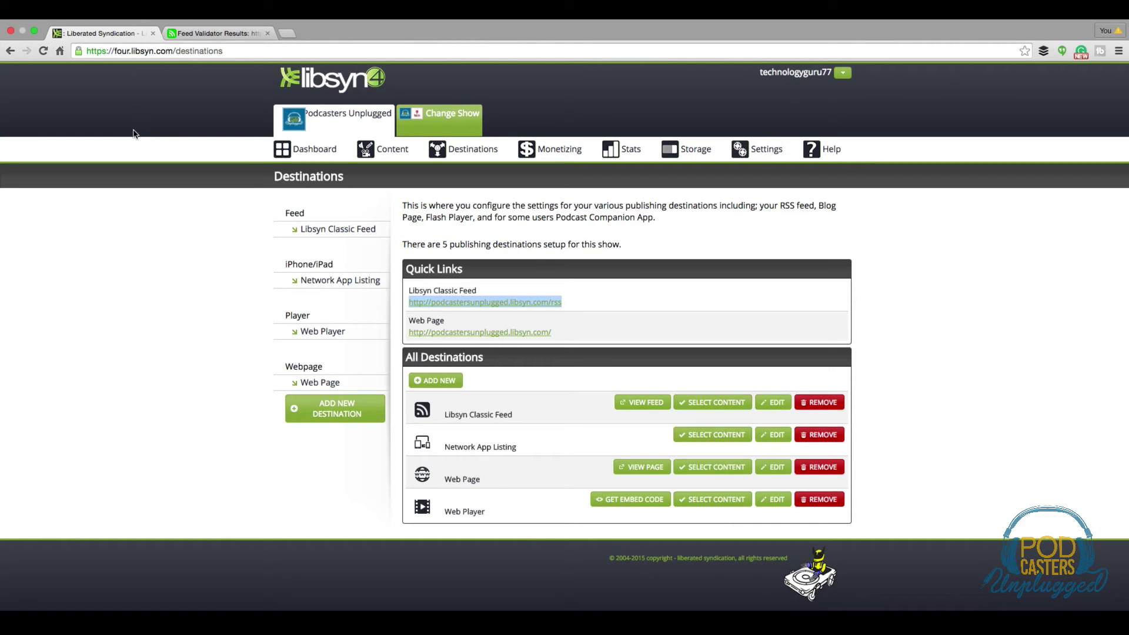